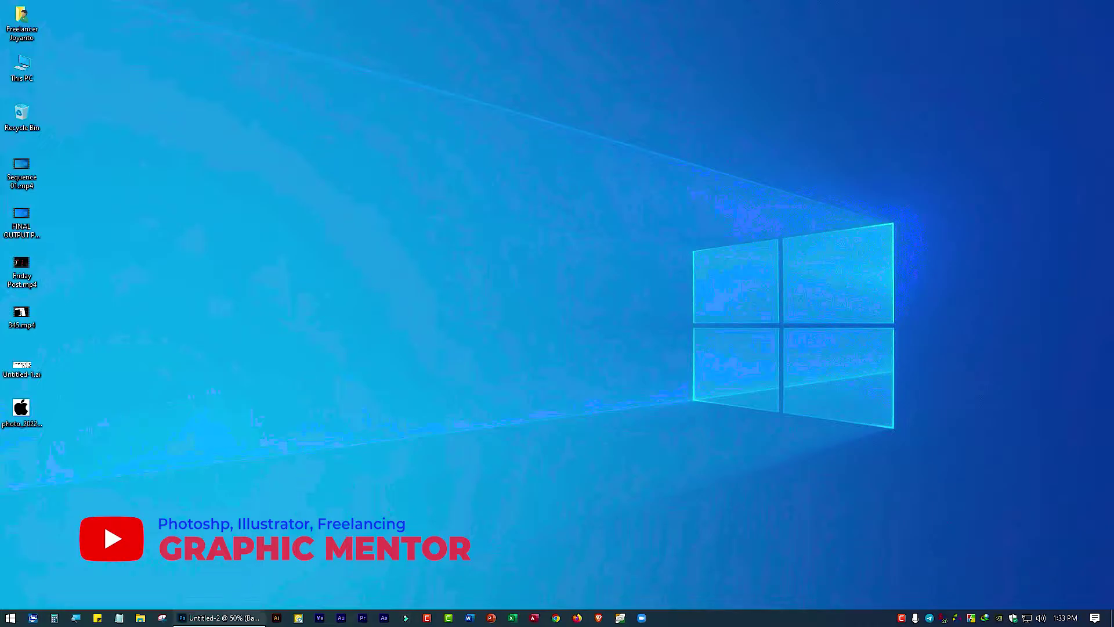
# Restore the minimized Photoshop window showing the black Apple logo document
pyautogui.click(220, 618)
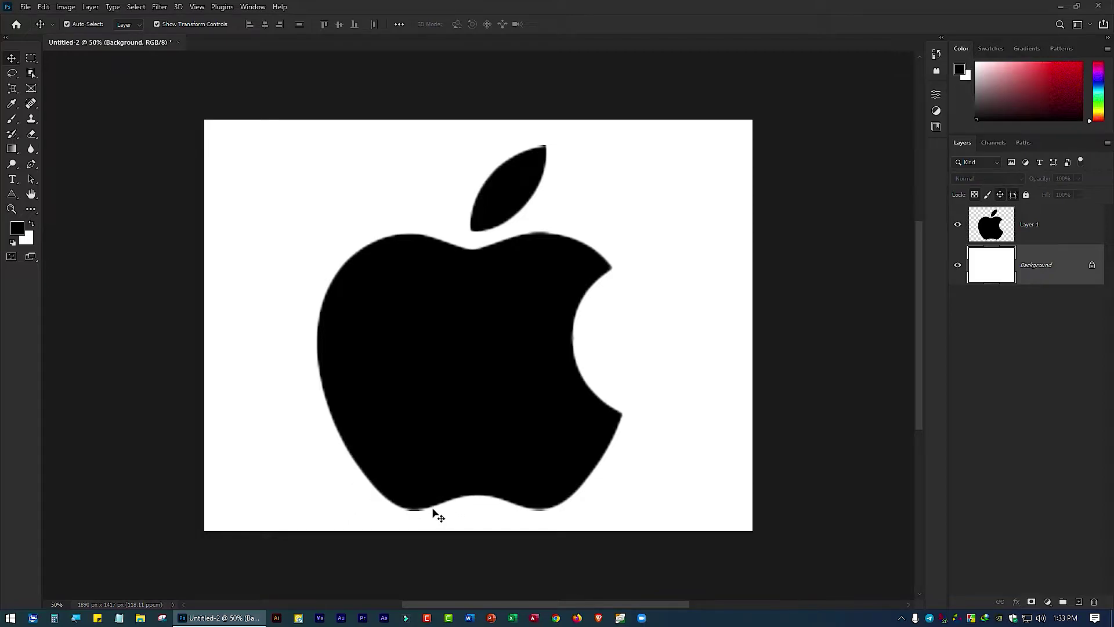
pyautogui.scroll(1, 430, 509)
pyautogui.scroll(4, 431, 509)
pyautogui.scroll(-1, 431, 510)
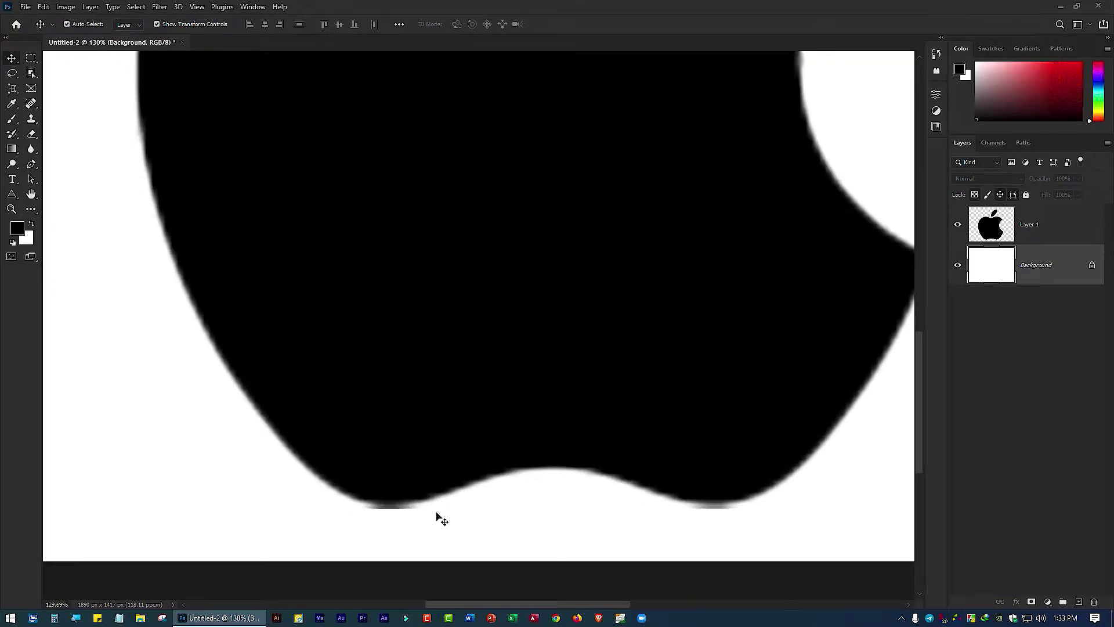
pyautogui.scroll(-2, 435, 513)
pyautogui.scroll(-1, 439, 499)
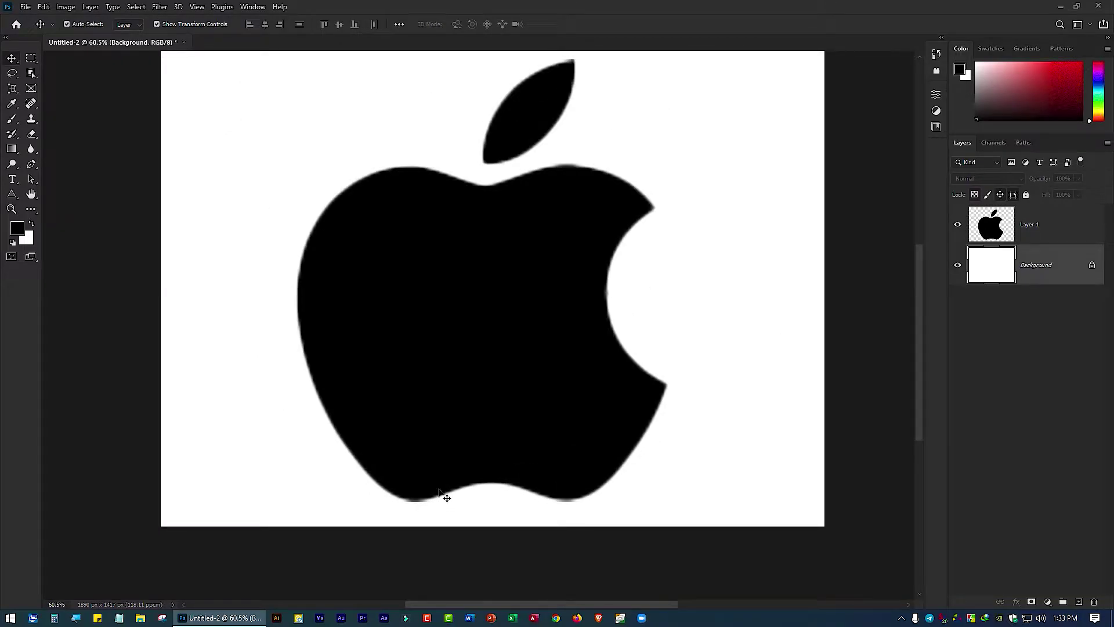
pyautogui.scroll(1, 447, 489)
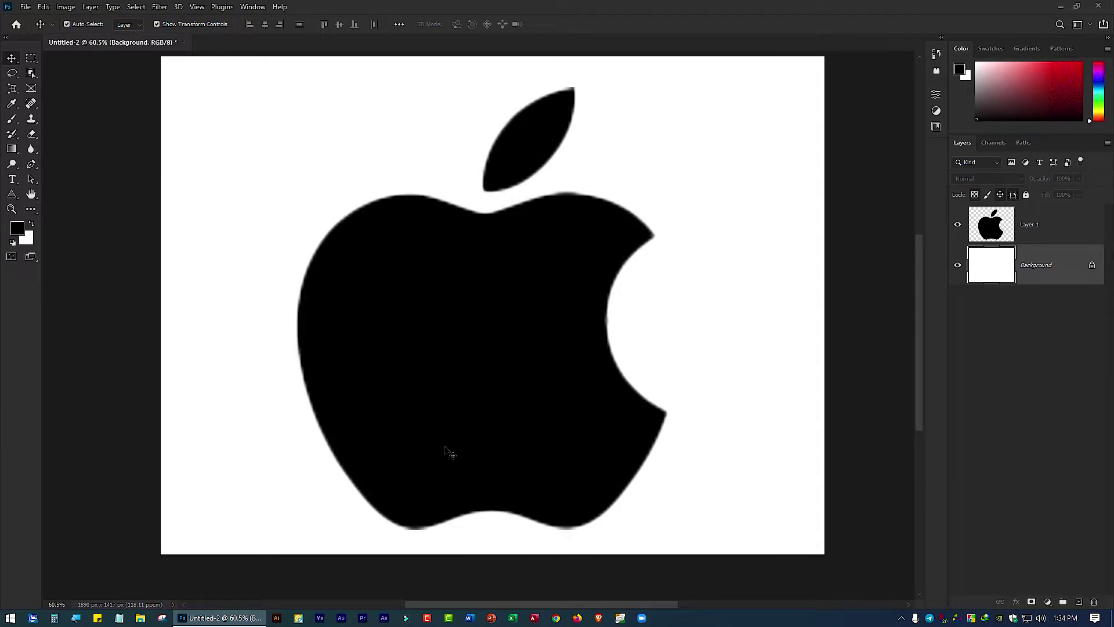
pyautogui.scroll(2, 473, 455)
pyautogui.scroll(1, 473, 456)
pyautogui.scroll(-3, 441, 430)
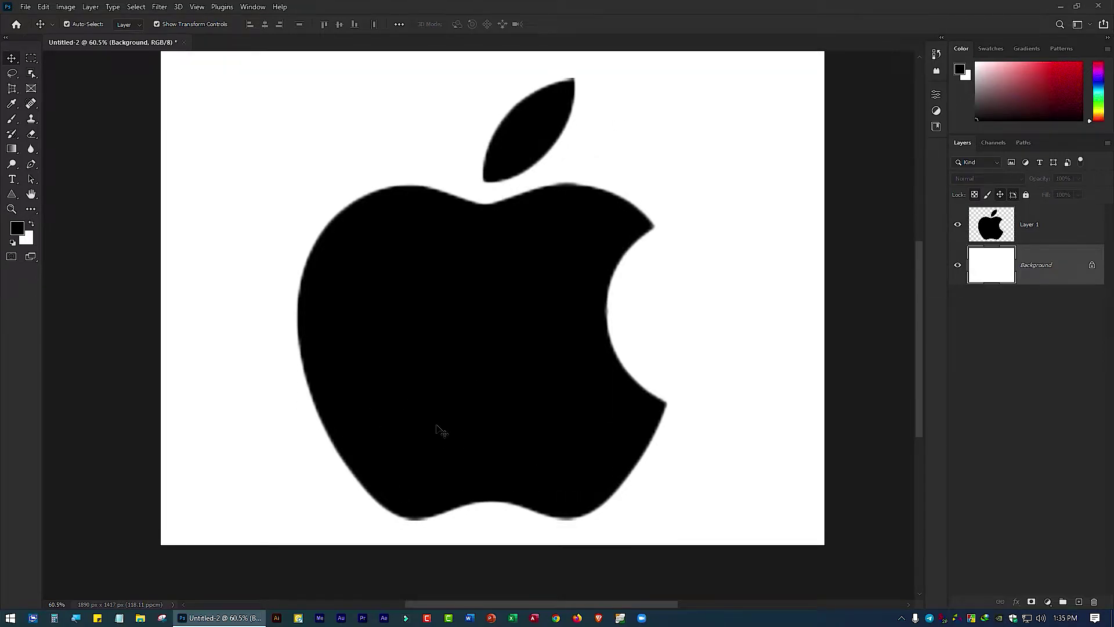
pyautogui.scroll(3, 441, 431)
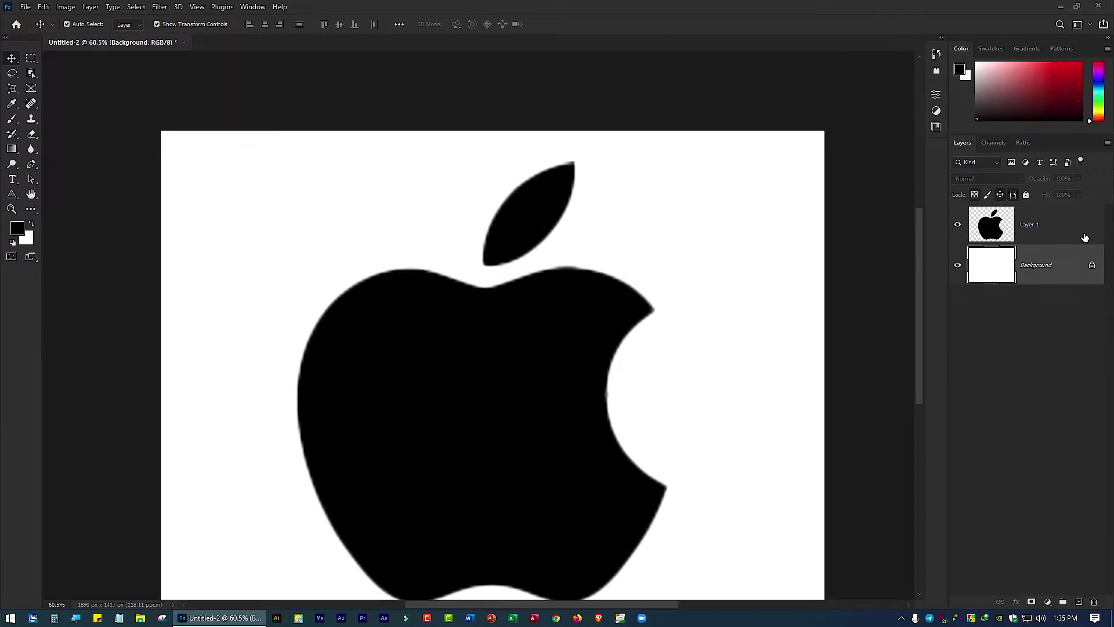
# Blur the apple logo on Layer 1 with a Gaussian Blur of about 6.8 pixels
pyautogui.click(1038, 226)
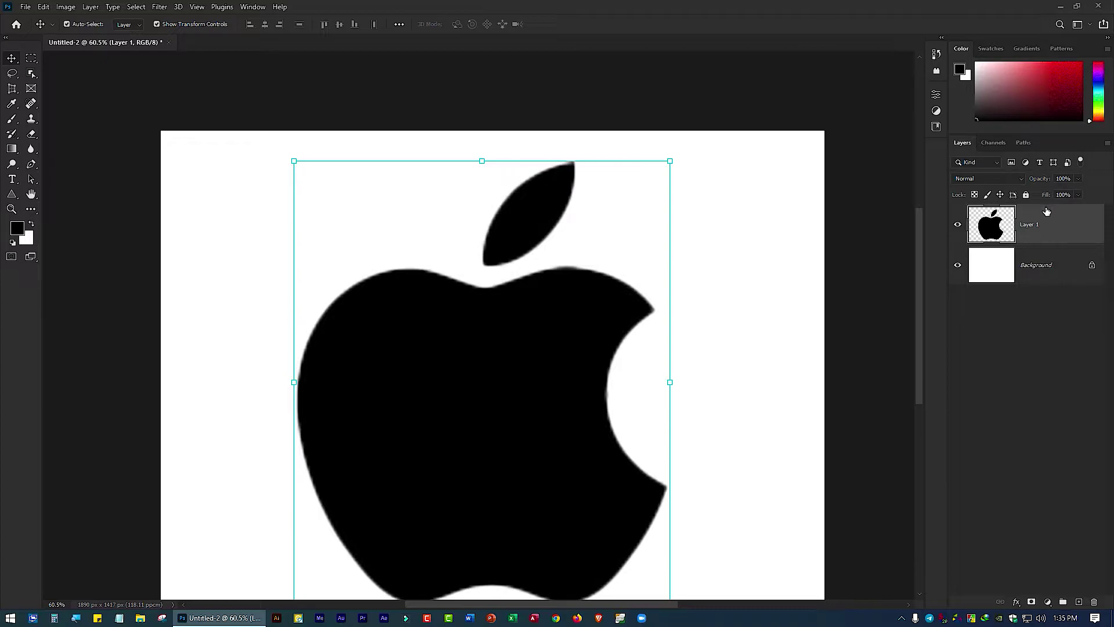
pyautogui.click(159, 6)
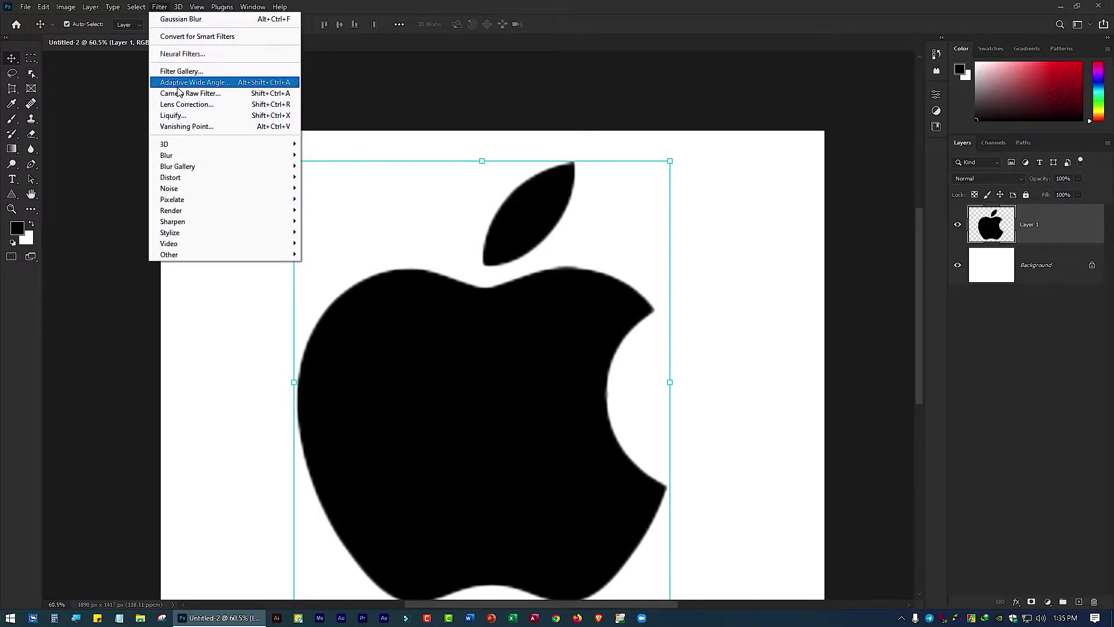
pyautogui.moveTo(223, 155)
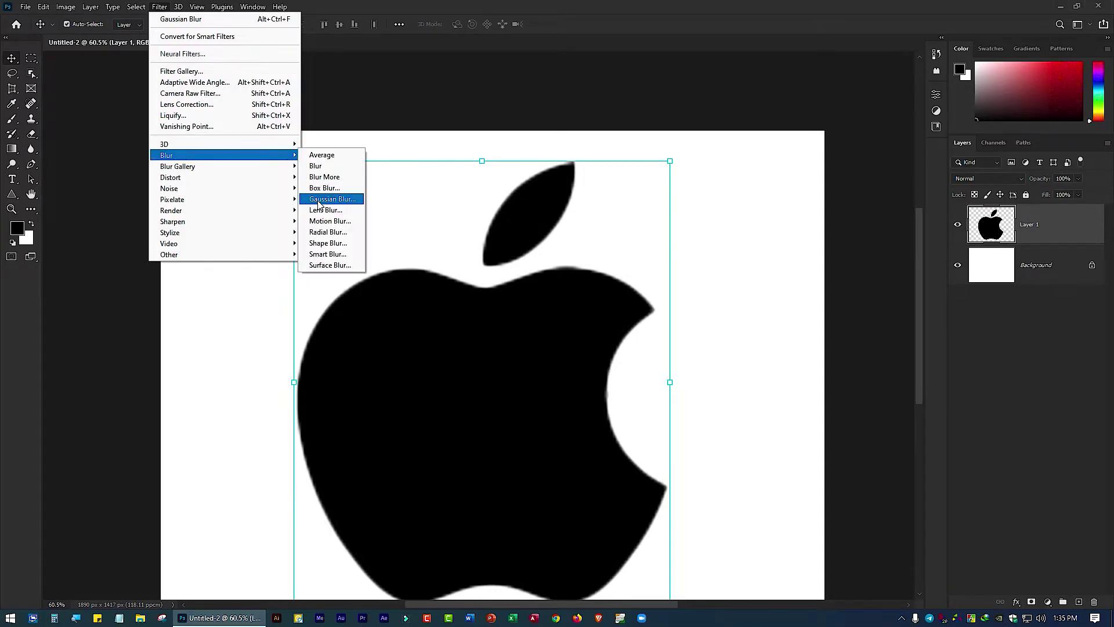
pyautogui.click(343, 199)
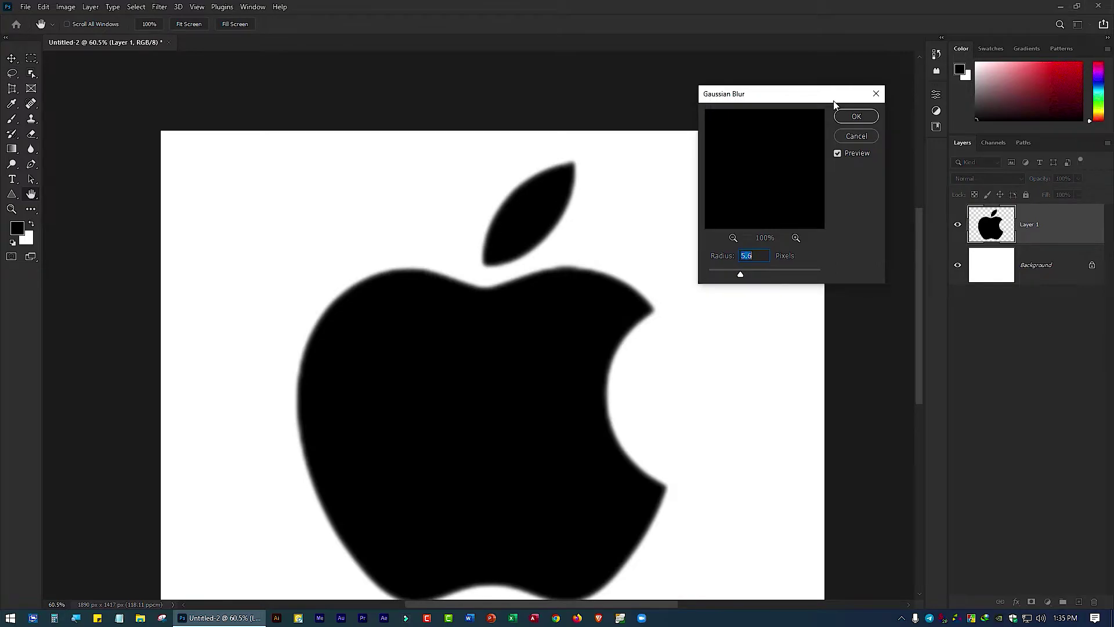
pyautogui.moveTo(815, 100); pyautogui.dragTo(804, 114)
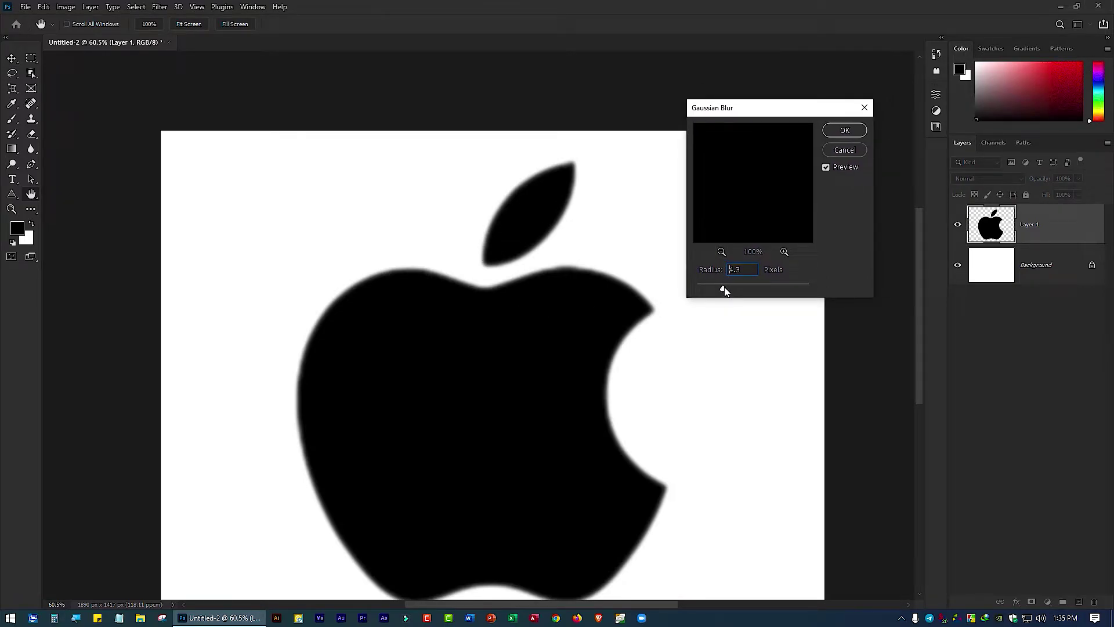
pyautogui.moveTo(729, 287); pyautogui.dragTo(731, 288)
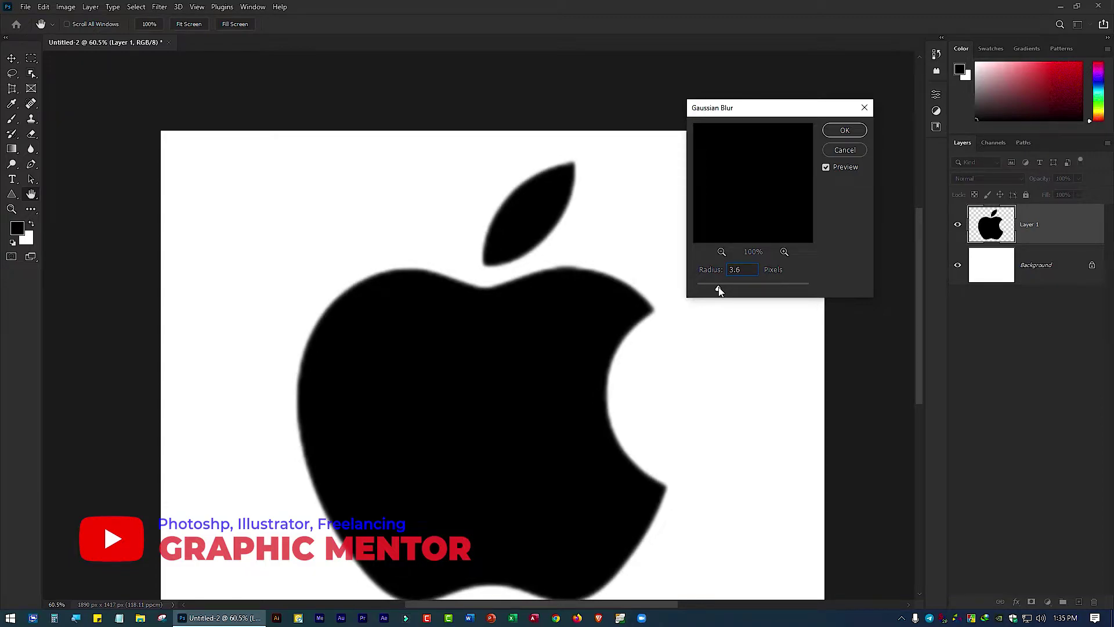
pyautogui.moveTo(720, 291); pyautogui.dragTo(732, 289)
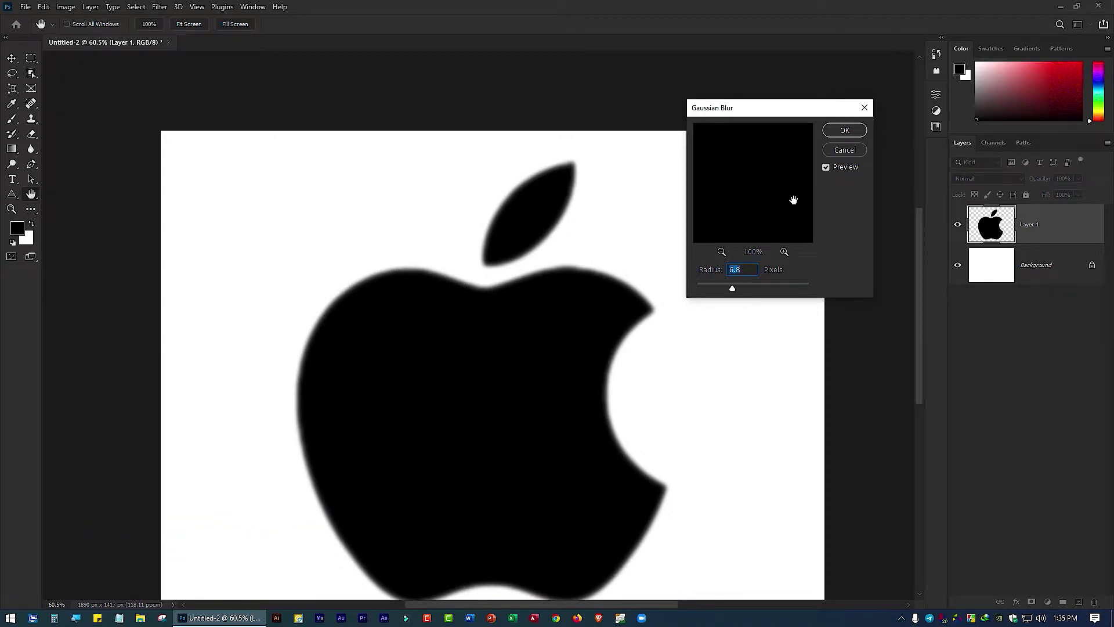
pyautogui.click(858, 133)
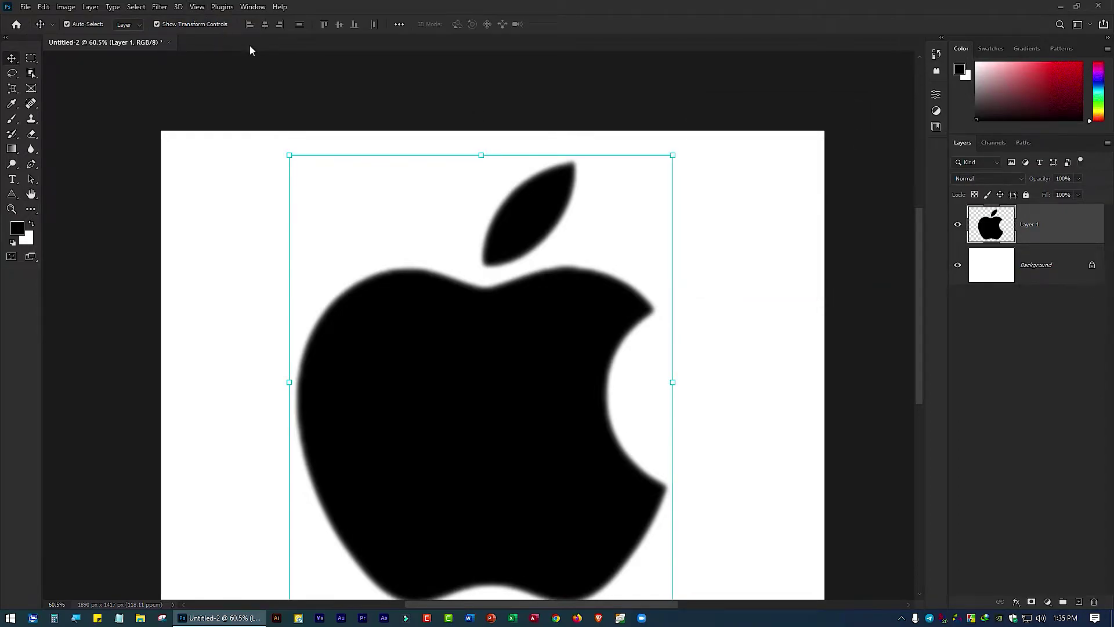
# Repeat the last blur on the apple, then undo the doubled result
pyautogui.click(159, 6)
pyautogui.click(200, 20)
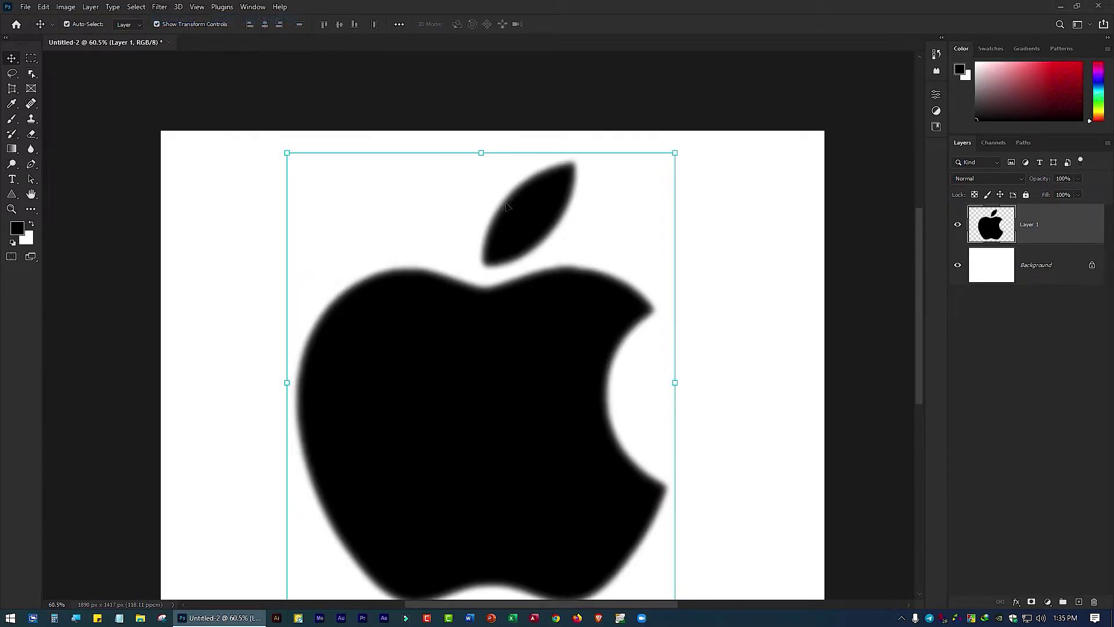
pyautogui.hotkey('ctrl', 'z')
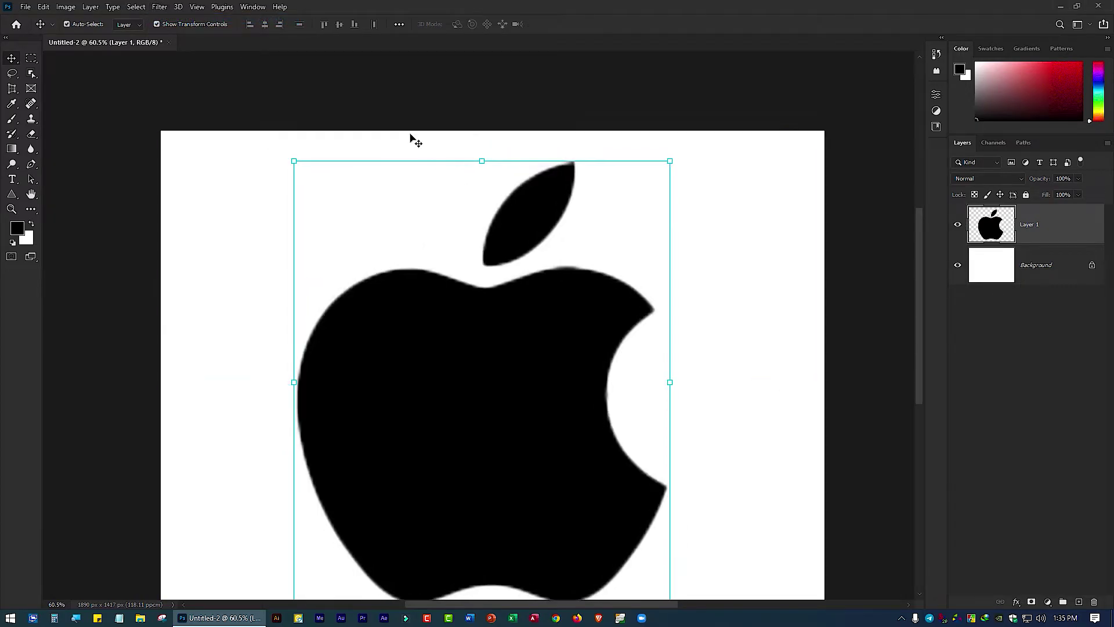
# Apply Gaussian Blur again at the same radius for a second softening pass
pyautogui.click(160, 7)
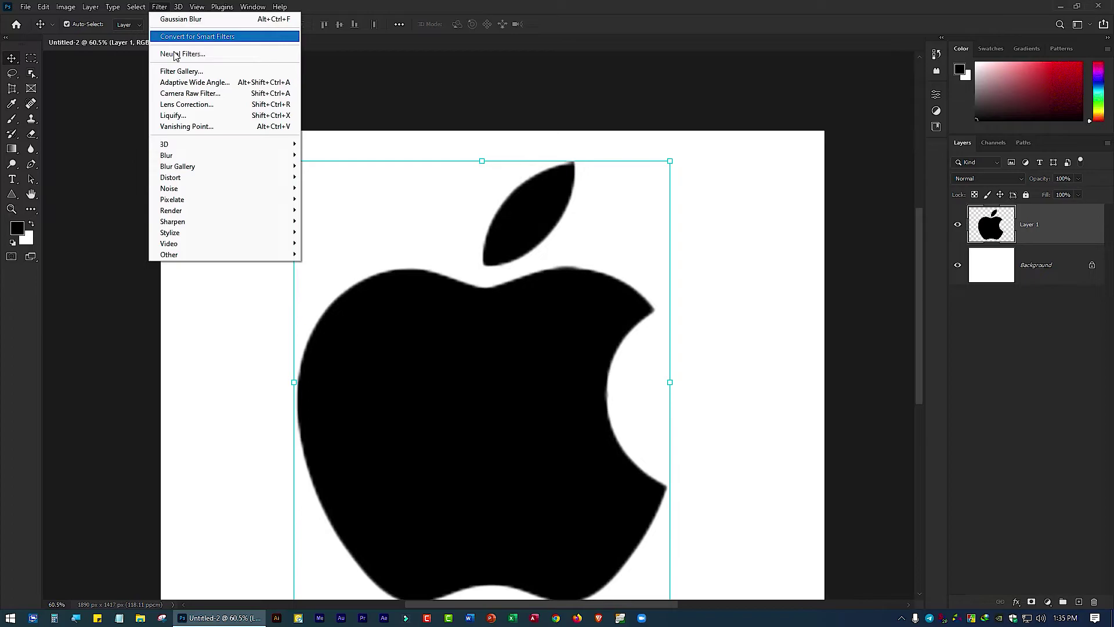
pyautogui.moveTo(221, 155)
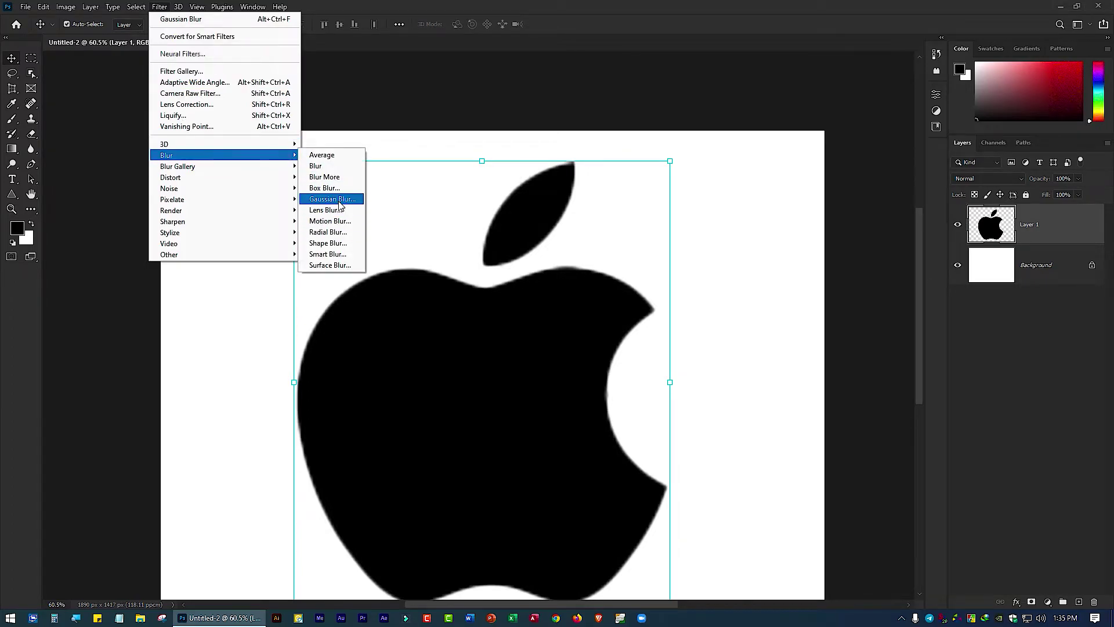
pyautogui.click(340, 204)
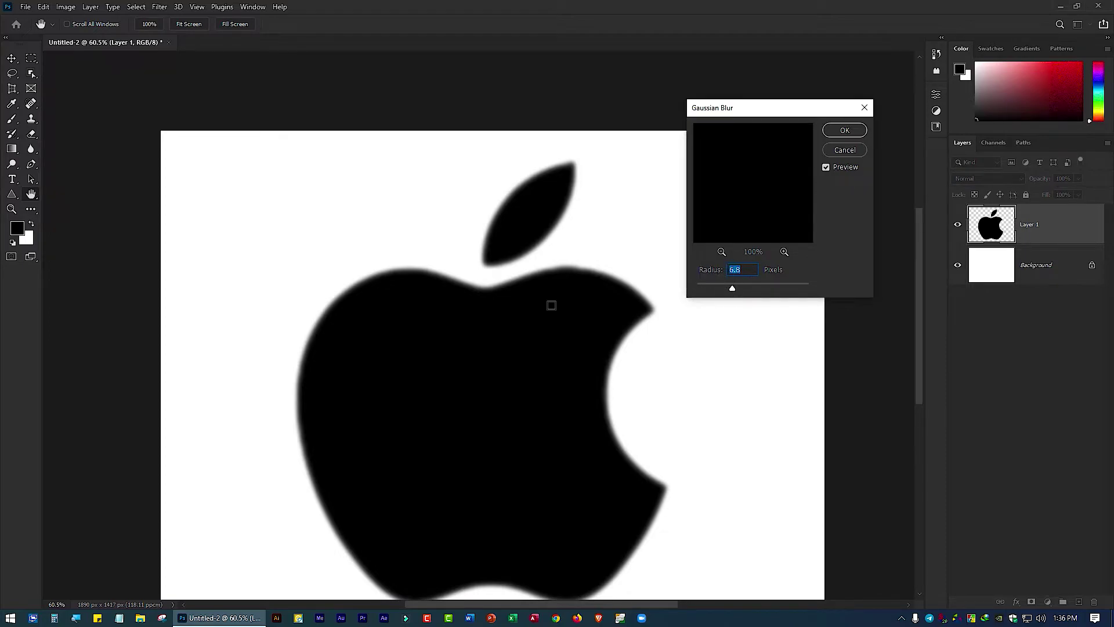
pyautogui.click(845, 131)
pyautogui.press('v')
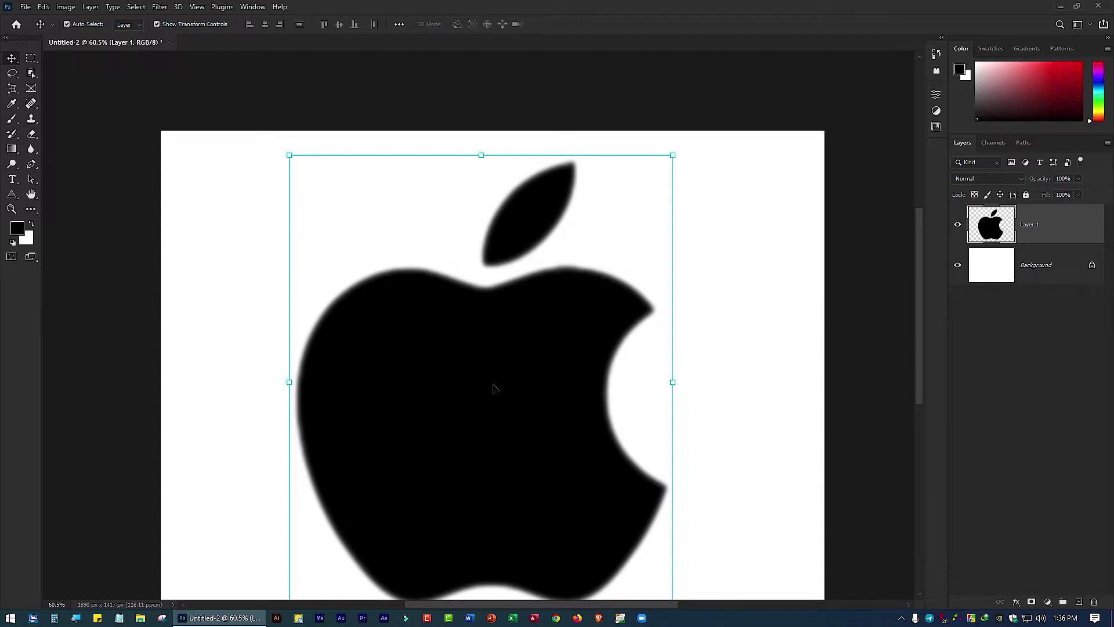
# Show the new fill and adjustment layer list from the Layers panel
pyautogui.scroll(-2, 572, 339)
pyautogui.scroll(-2, 566, 338)
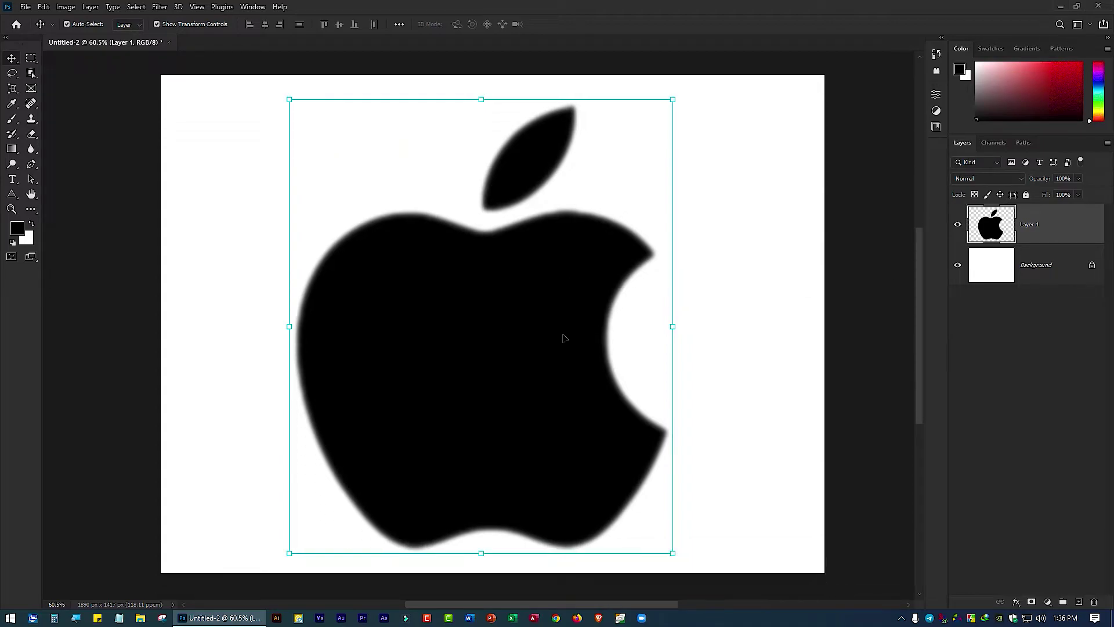
pyautogui.scroll(1, 565, 337)
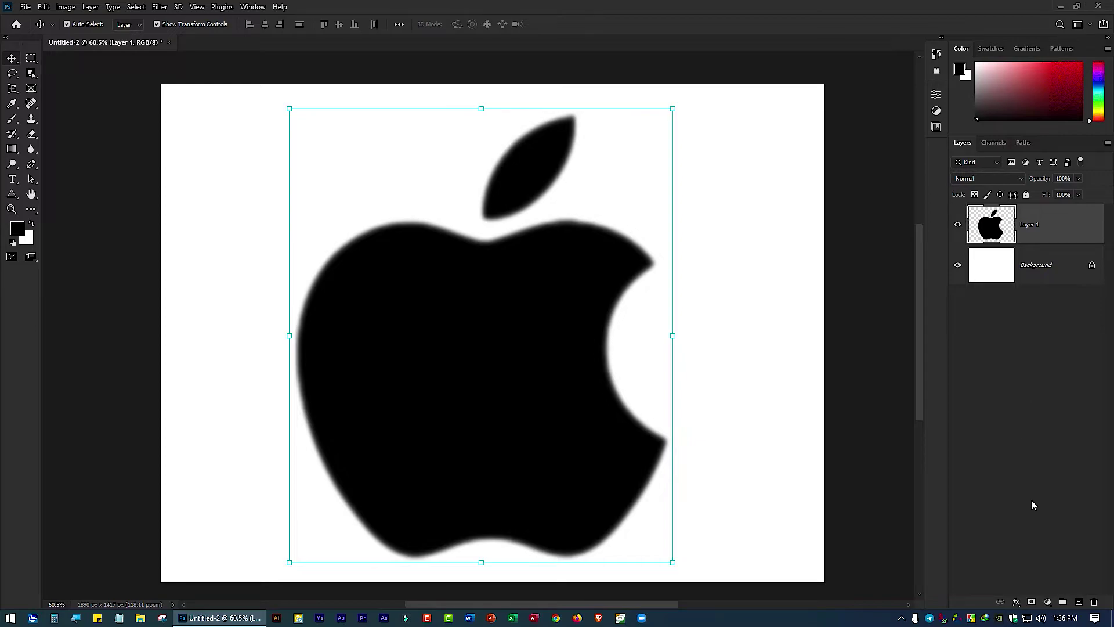
pyautogui.click(1048, 603)
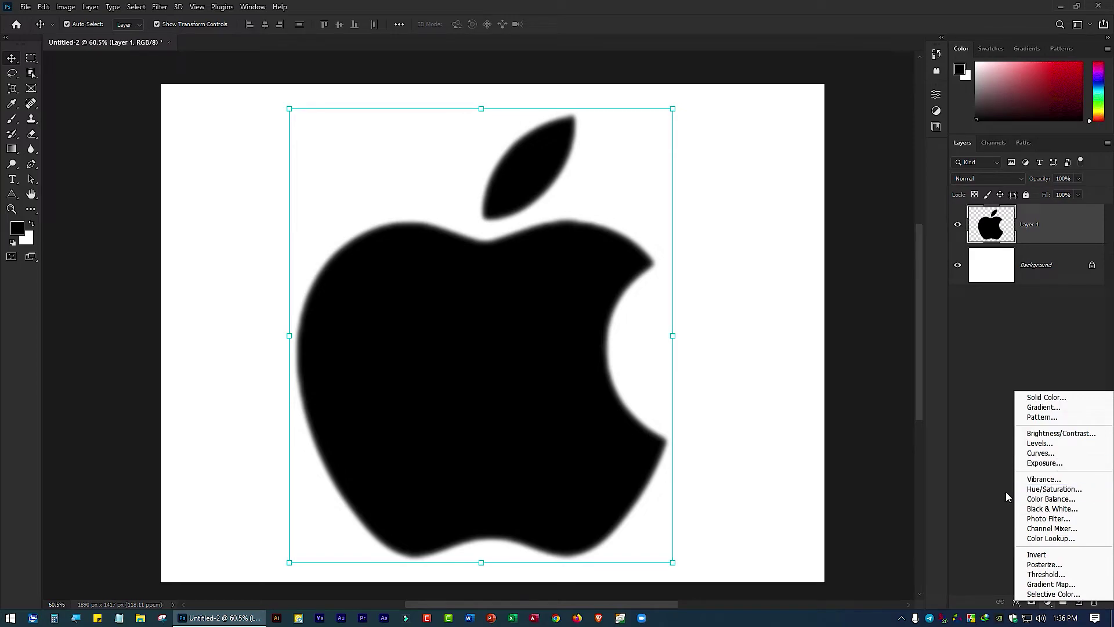
# Add a Levels adjustment, raising the black point and pulling in the white point to crisp edges
pyautogui.click(1066, 445)
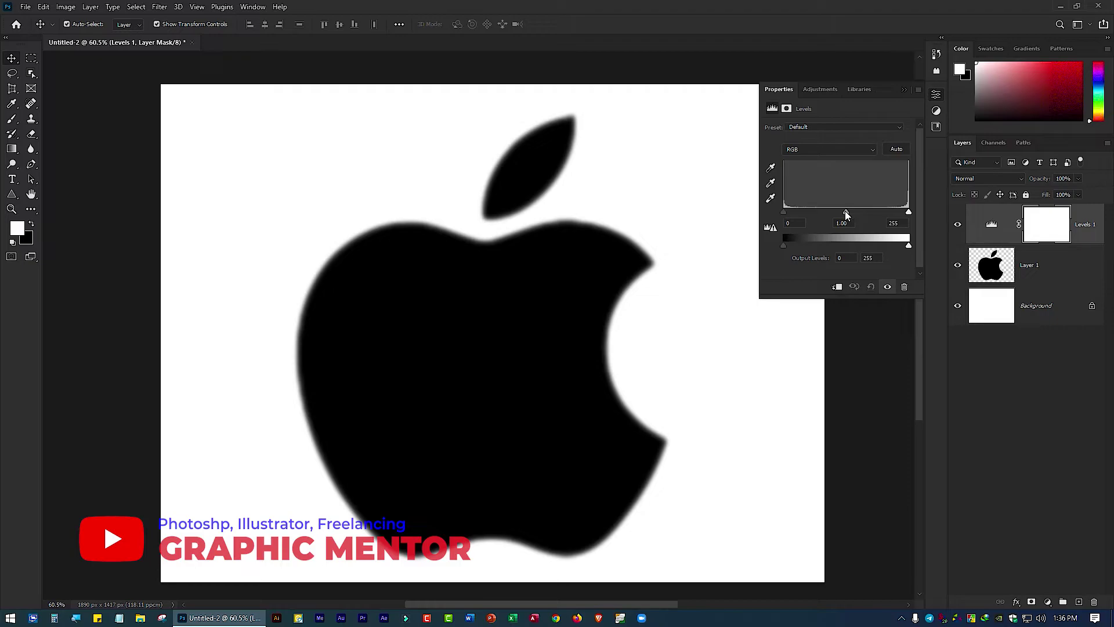
pyautogui.moveTo(847, 211); pyautogui.dragTo(823, 212)
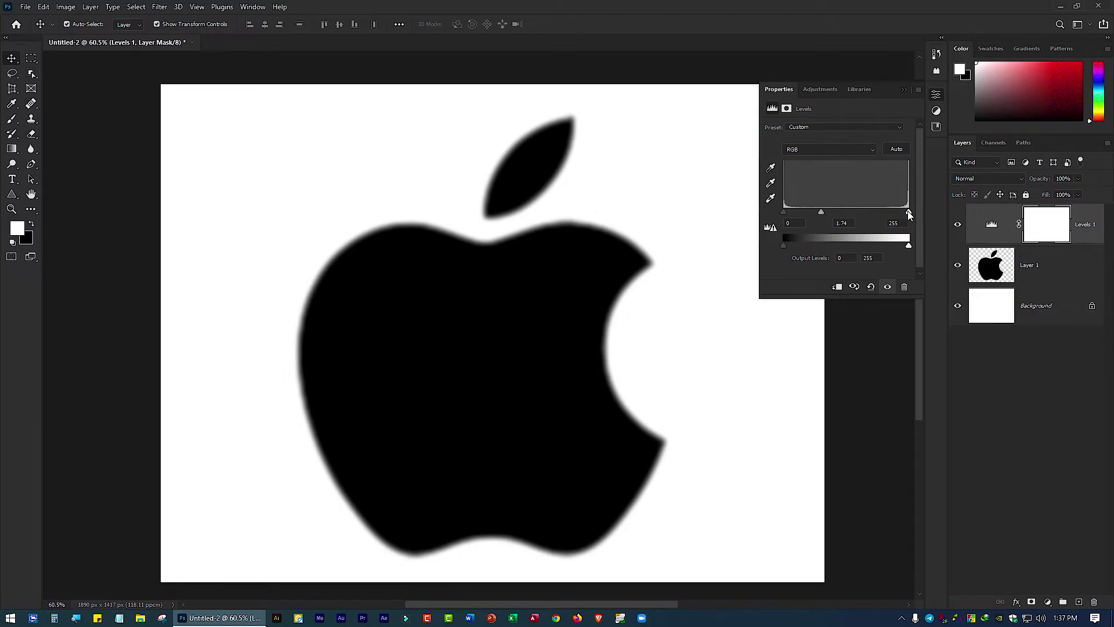
pyautogui.moveTo(907, 212)
pyautogui.mouseDown()
pyautogui.moveTo(839, 214)
pyautogui.moveTo(851, 213)
pyautogui.mouseUp()
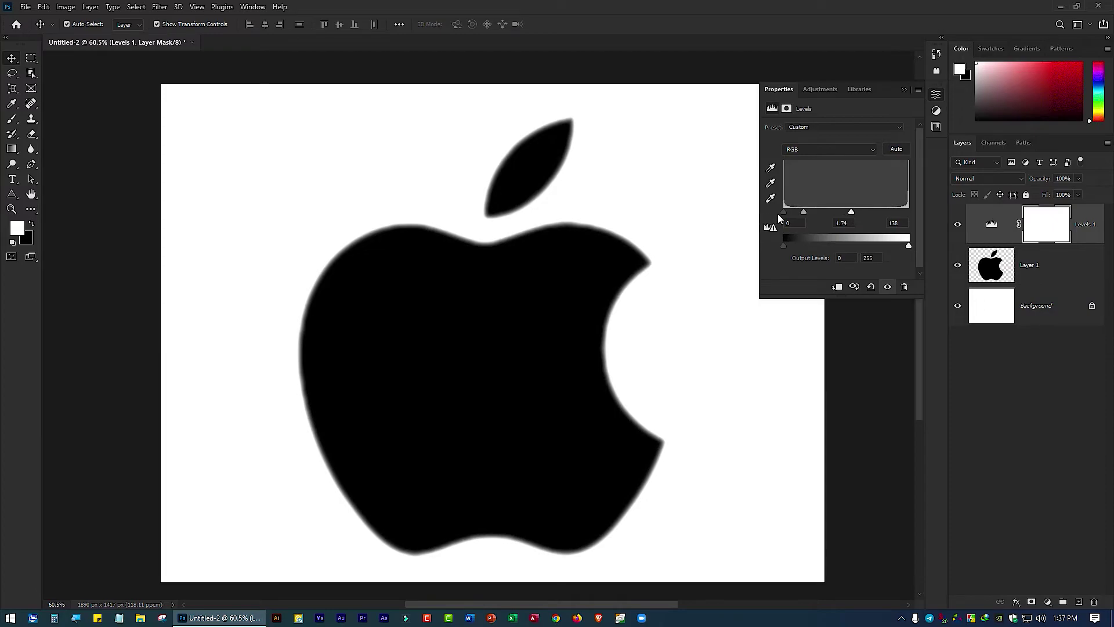
pyautogui.moveTo(785, 213); pyautogui.dragTo(823, 217)
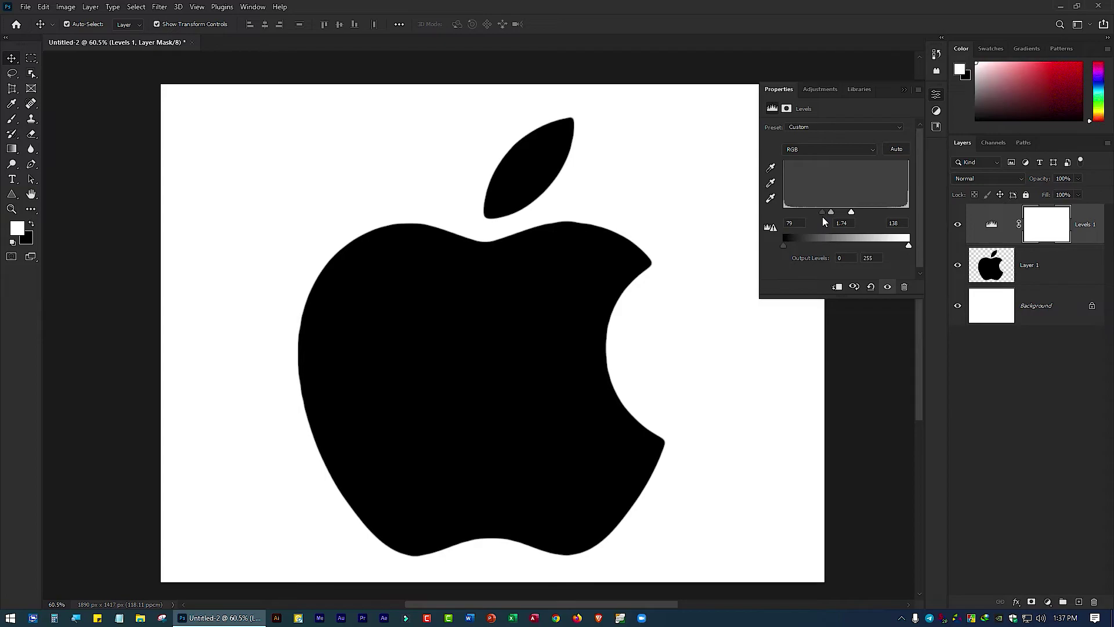
pyautogui.moveTo(851, 214); pyautogui.dragTo(841, 213)
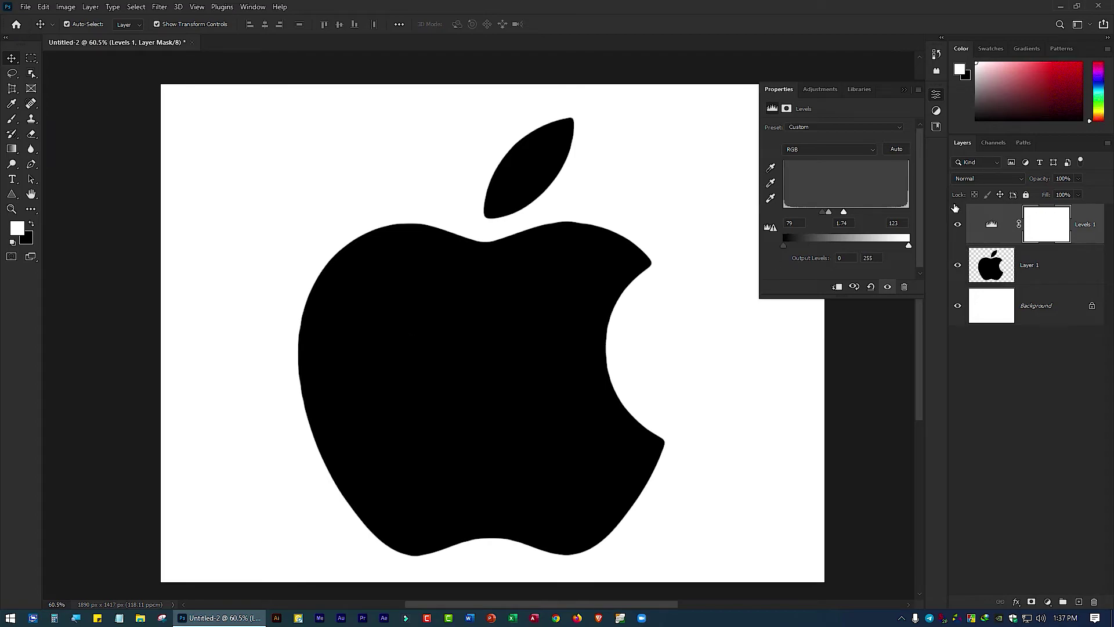
pyautogui.click(903, 89)
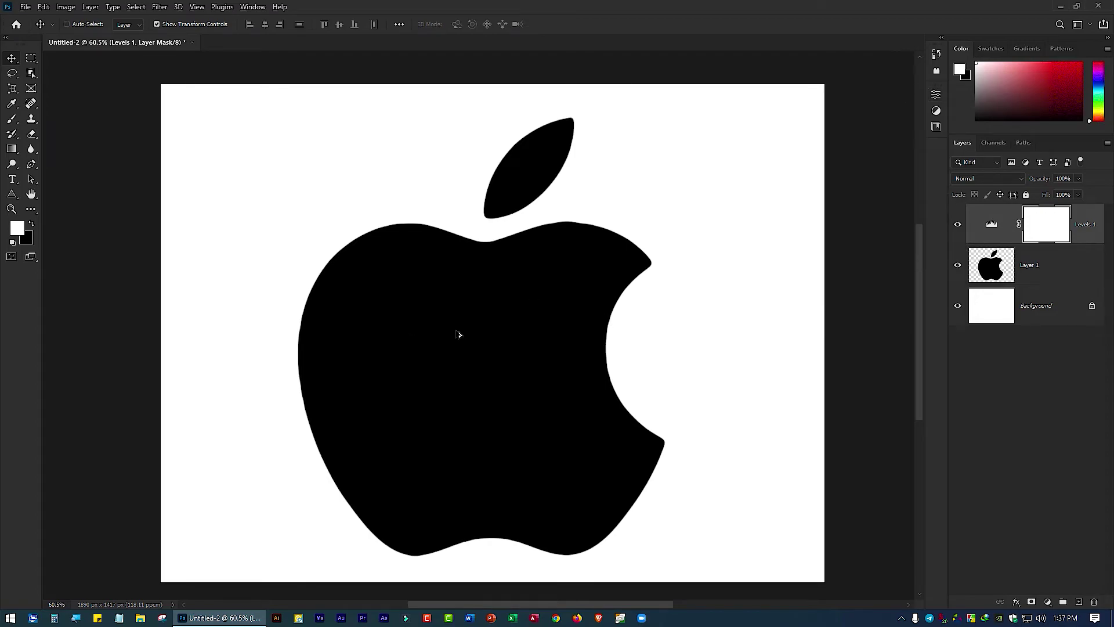
pyautogui.scroll(3, 467, 325)
pyautogui.scroll(2, 473, 313)
pyautogui.scroll(2, 714, 279)
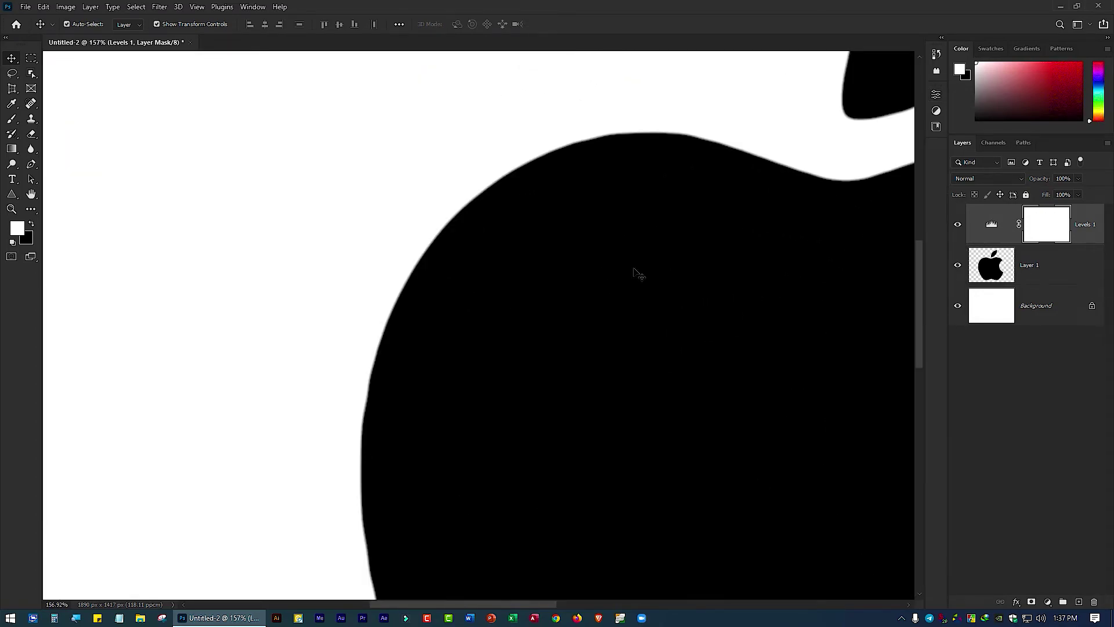
pyautogui.scroll(-1, 589, 228)
pyautogui.scroll(-2, 597, 229)
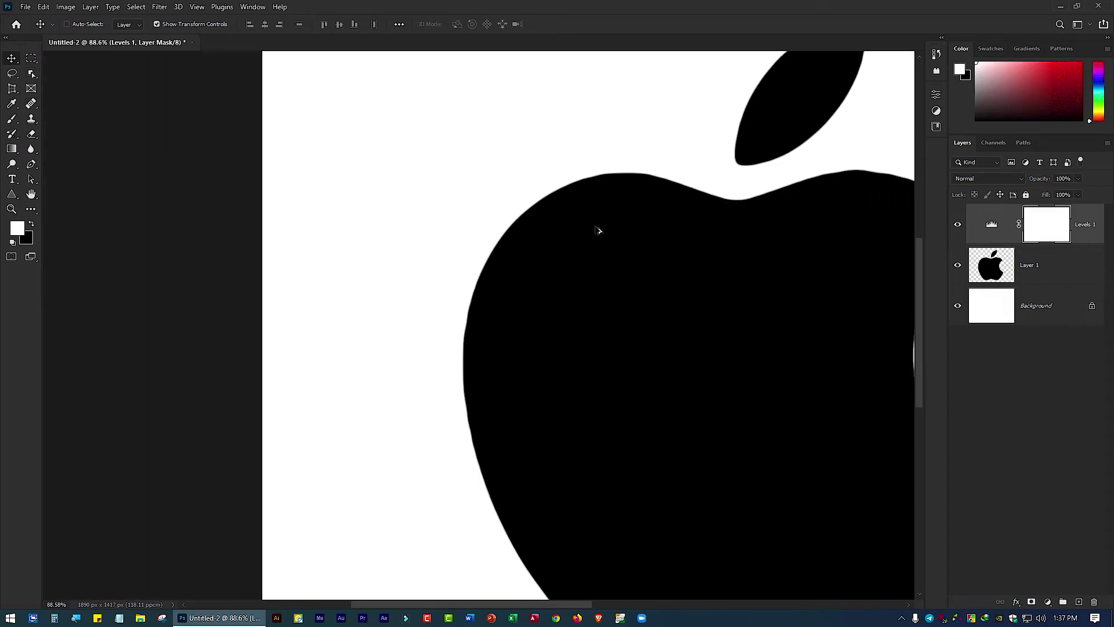
pyautogui.scroll(-2, 597, 232)
pyautogui.scroll(-1, 598, 242)
pyautogui.moveTo(631, 269)
pyautogui.mouseDown()
pyautogui.moveTo(467, 252)
pyautogui.moveTo(496, 278)
pyautogui.mouseUp()
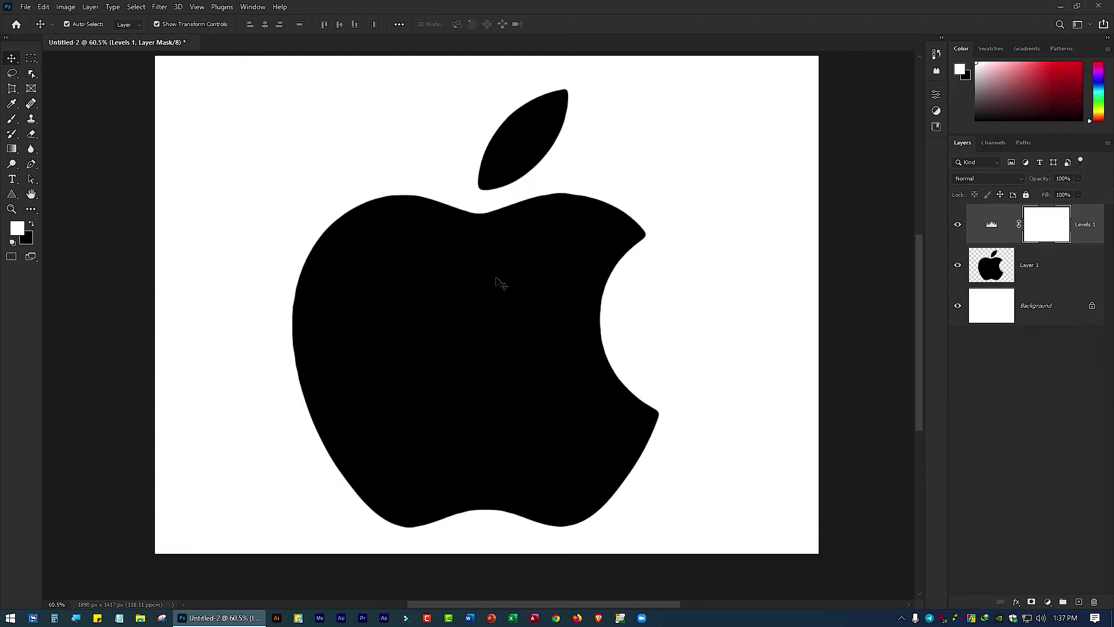